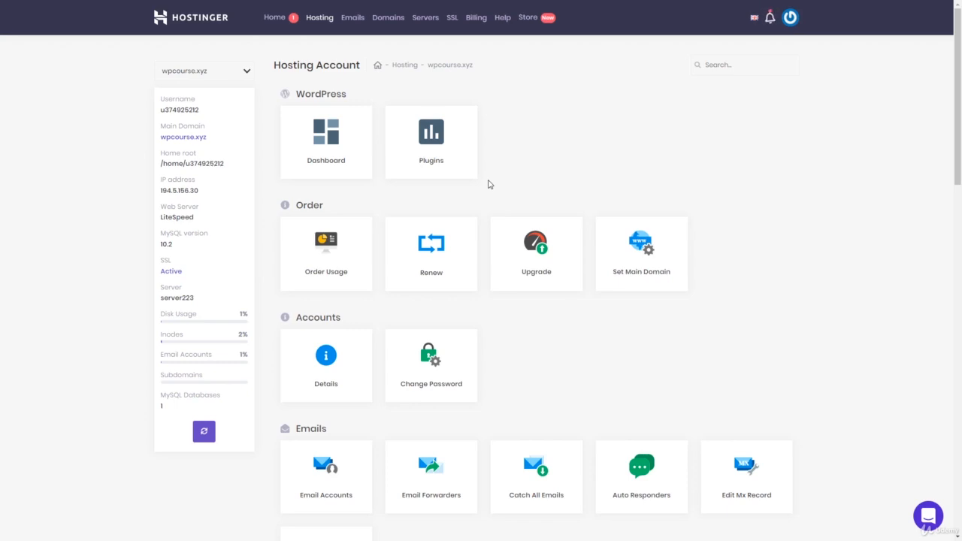
# - Review the WordPress dashboard and installed plugins of wpcourse.xyz, and return to the hosting overview
pyautogui.click(348, 161)
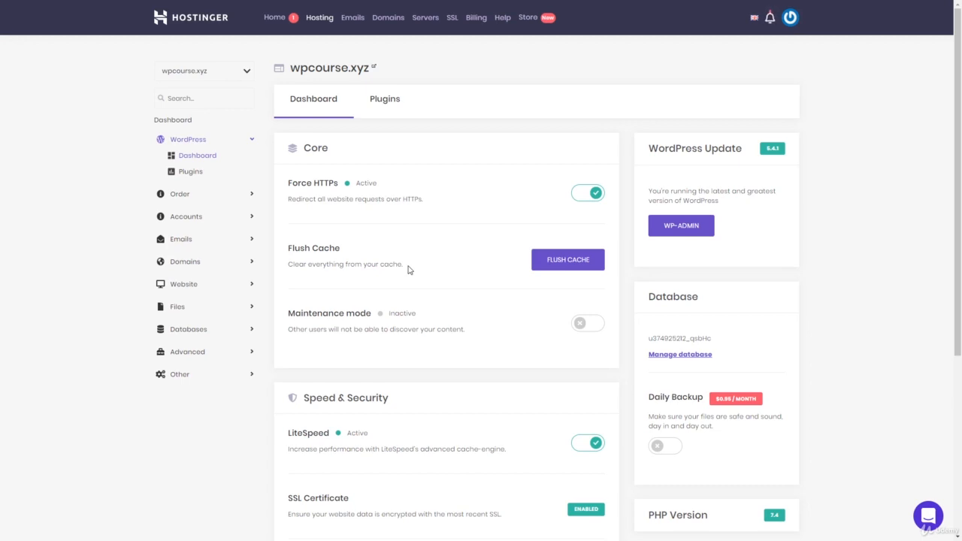
pyautogui.click(395, 103)
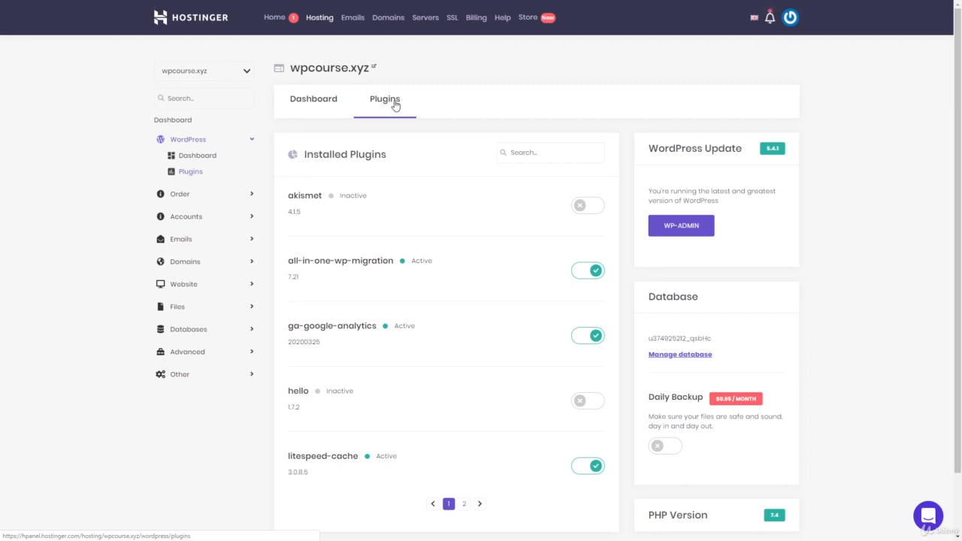
pyautogui.click(186, 121)
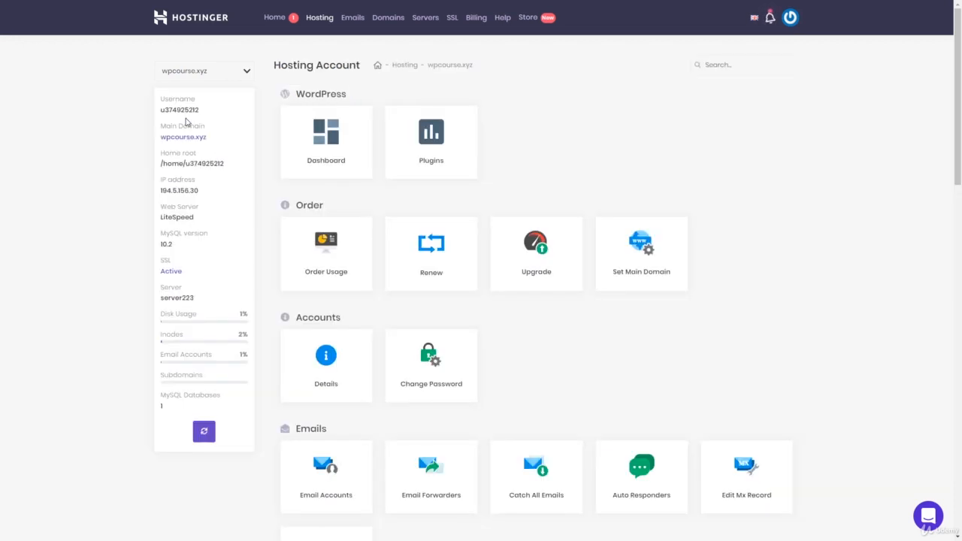
# - View the hosting upgrade options and return to the hosting overview
pyautogui.click(551, 246)
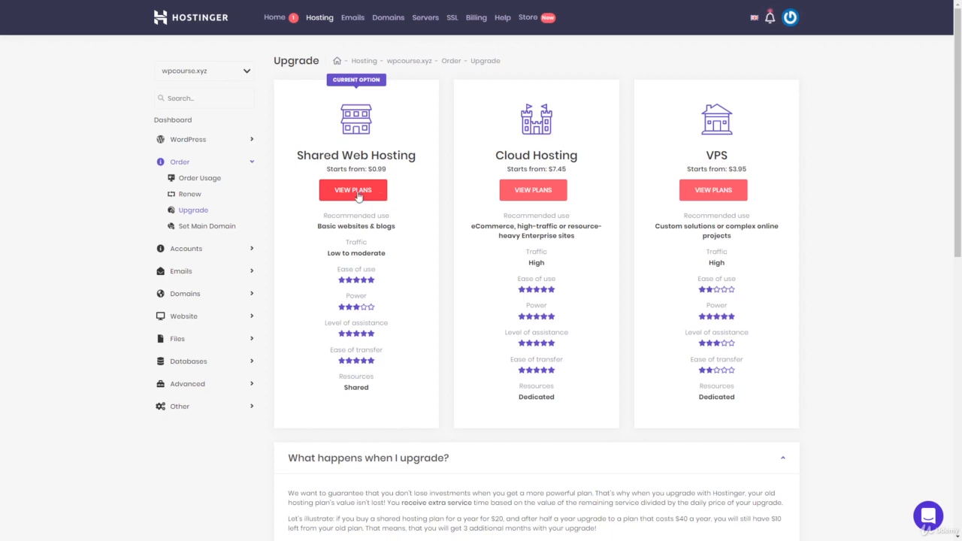
pyautogui.click(188, 123)
# - Open the Add Website page and examine its domain and password fields without filling them in
pyautogui.scroll(-1, 451, 301)
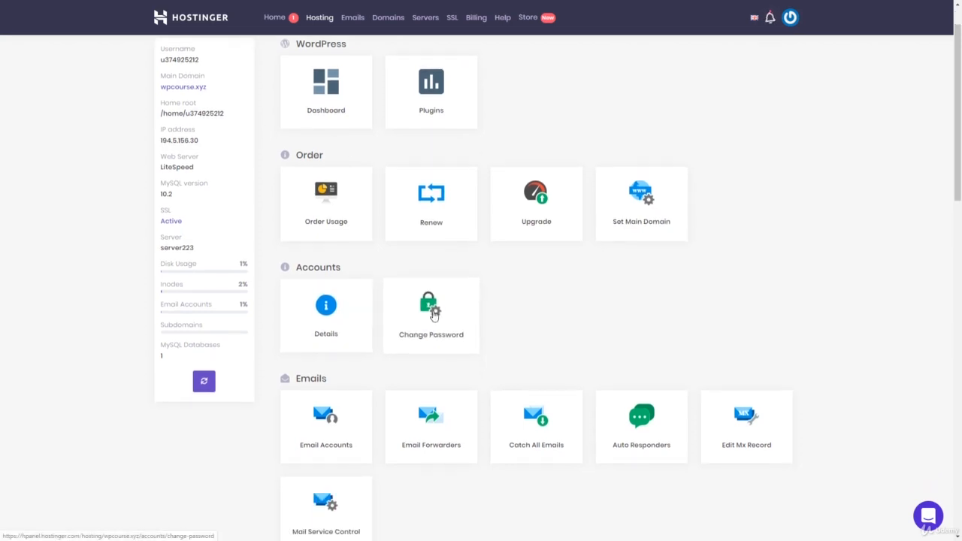
pyautogui.scroll(-2, 504, 322)
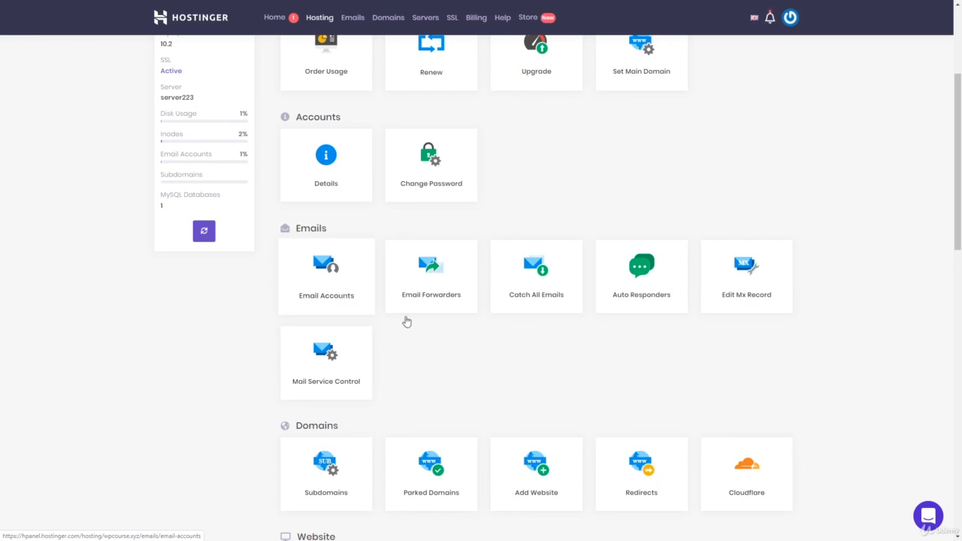
pyautogui.scroll(-2, 486, 300)
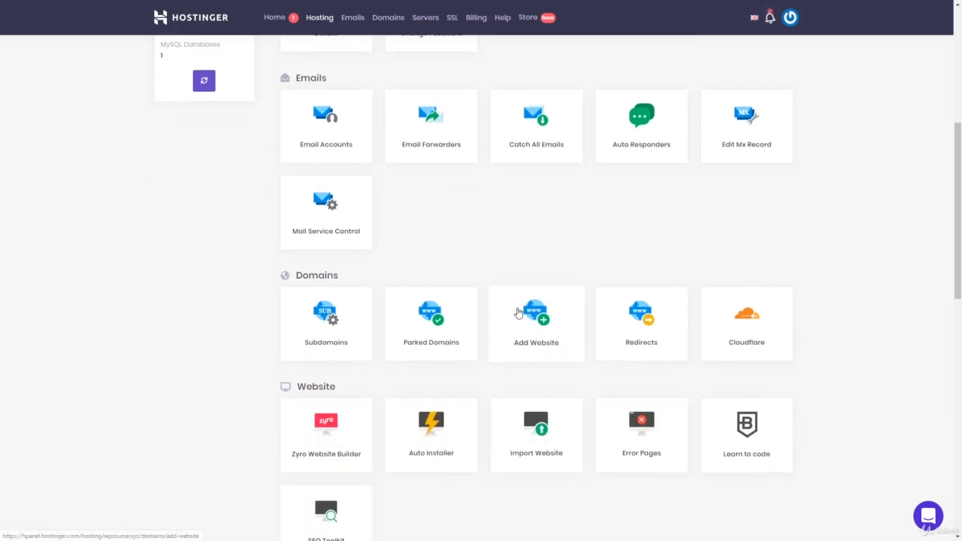
pyautogui.click(551, 330)
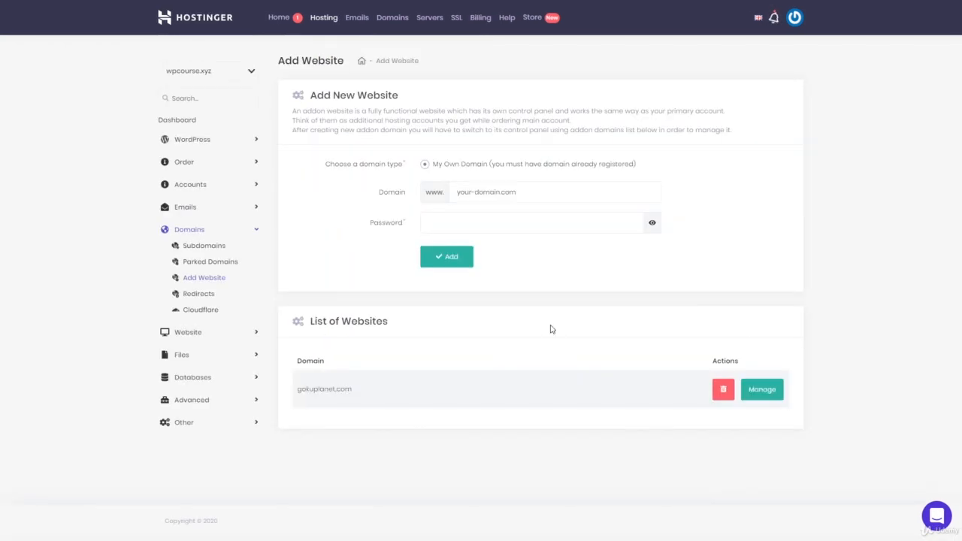
pyautogui.click(509, 191)
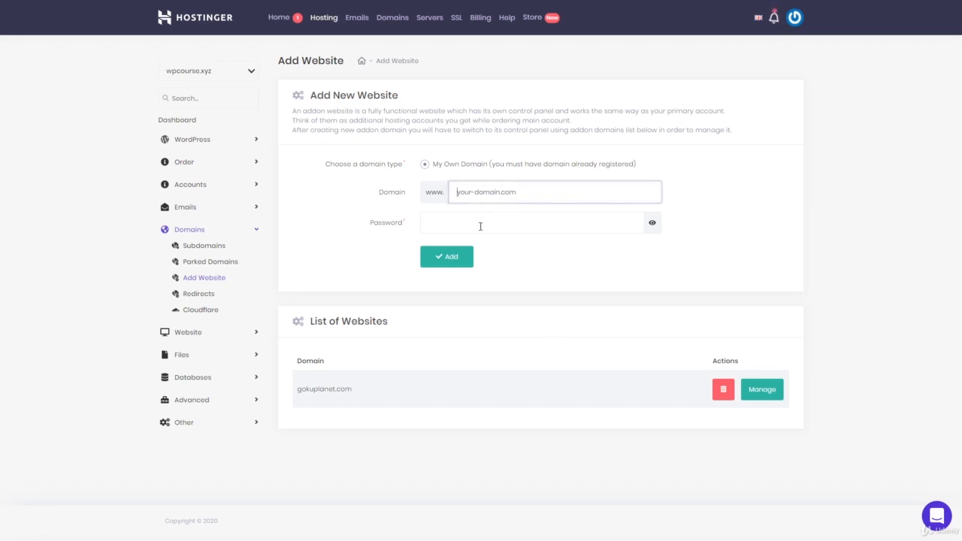
pyautogui.click(472, 222)
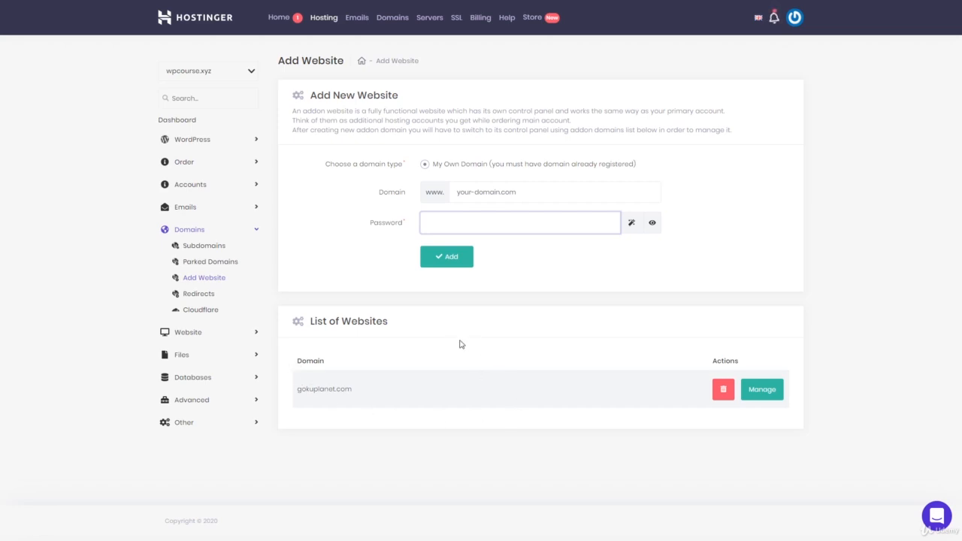
# - View the hosting overview of gokuplanet.com, and switch back to wpcourse.xyz
pyautogui.click(252, 73)
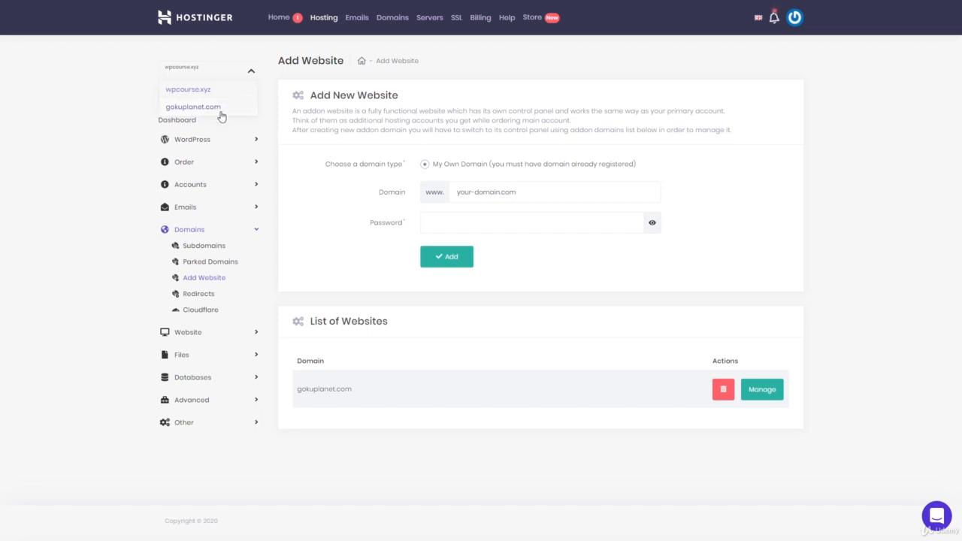
pyautogui.click(251, 72)
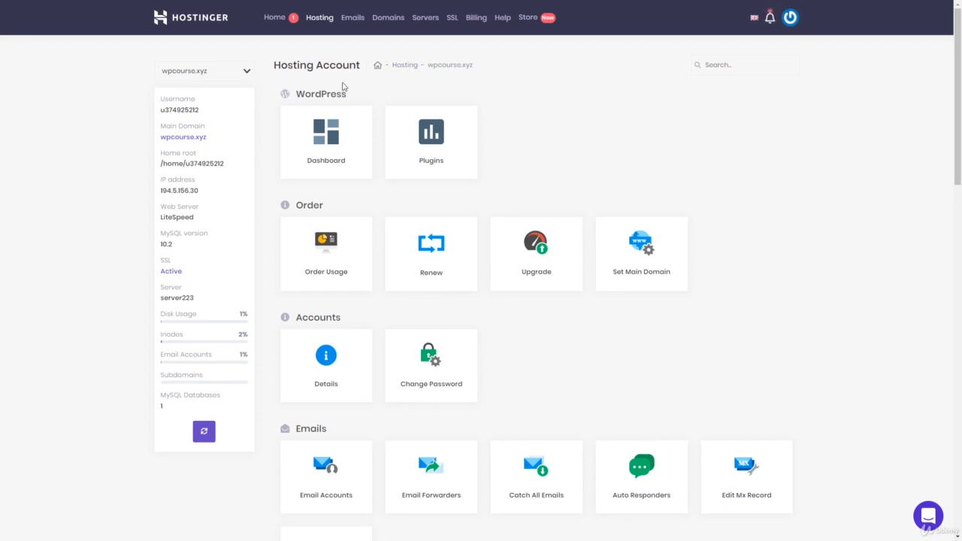
pyautogui.click(243, 74)
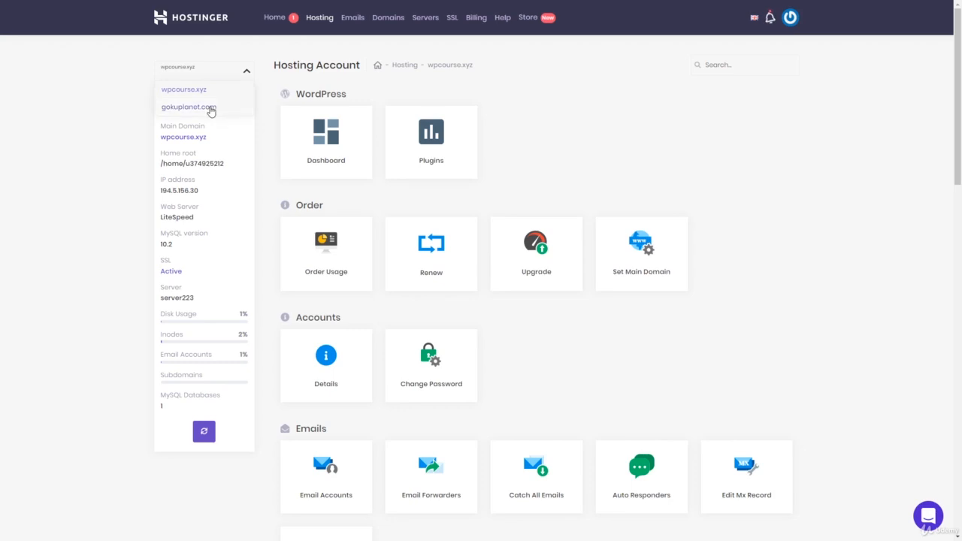
pyautogui.click(210, 109)
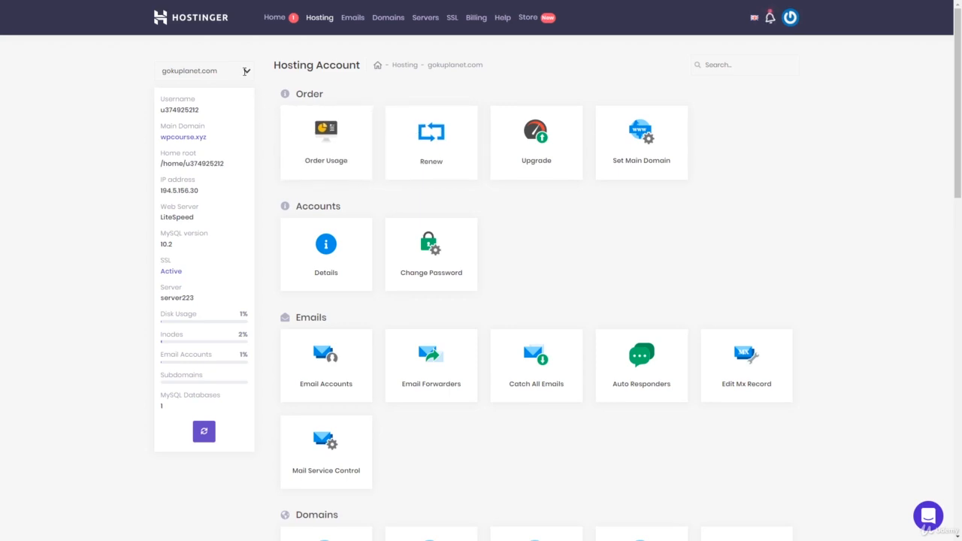
pyautogui.click(246, 71)
pyautogui.click(200, 93)
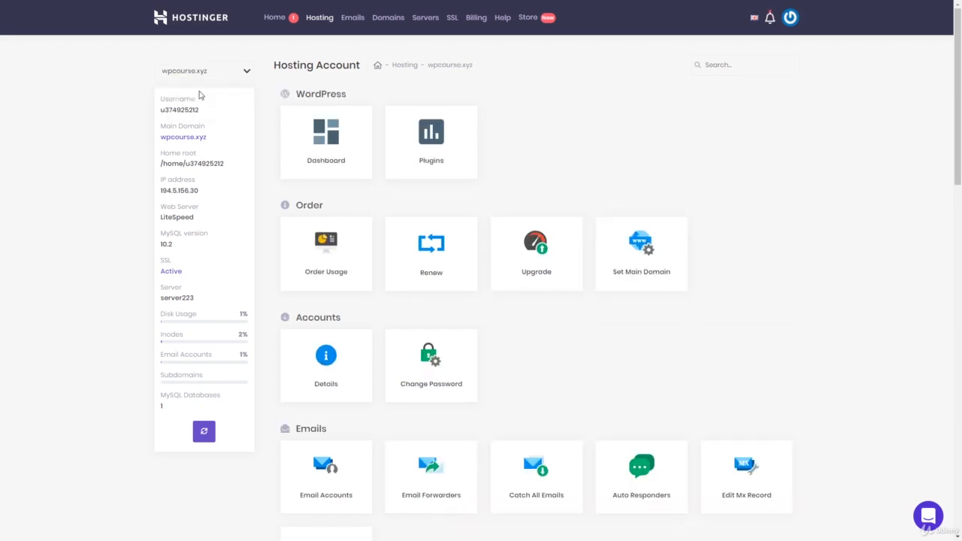
# - Open the Auto Installer for wpcourse.xyz to examine its installed and available applications
pyautogui.scroll(-3, 582, 281)
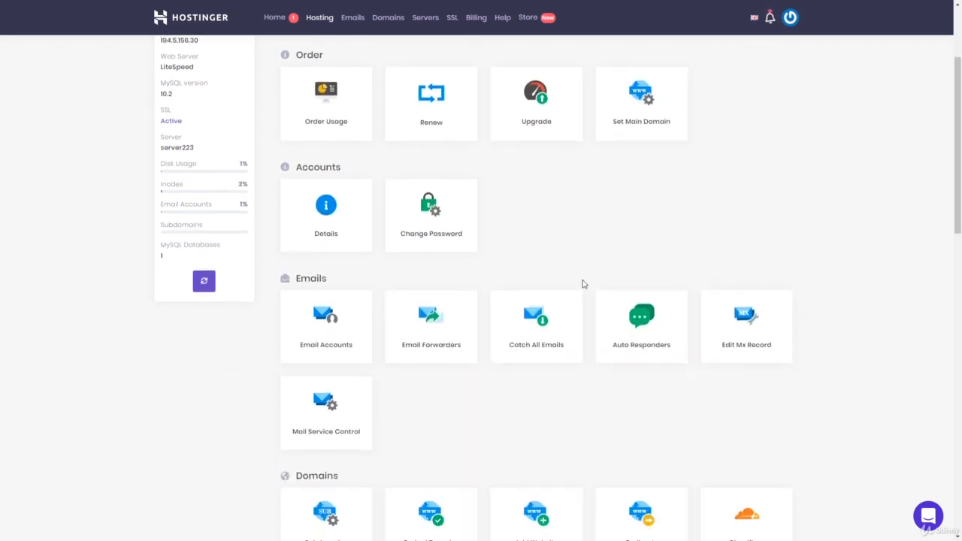
pyautogui.scroll(-1, 580, 286)
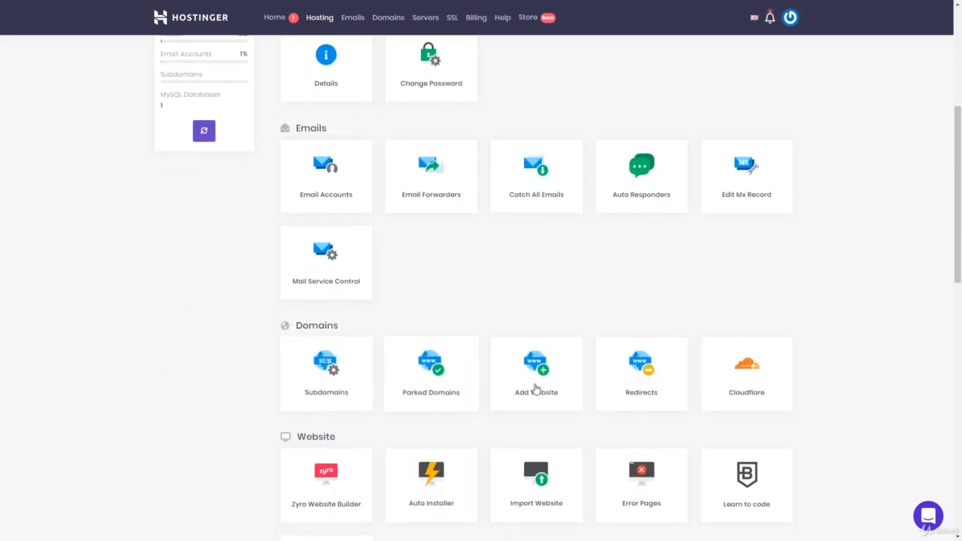
pyautogui.scroll(-1, 615, 351)
pyautogui.scroll(-2, 615, 351)
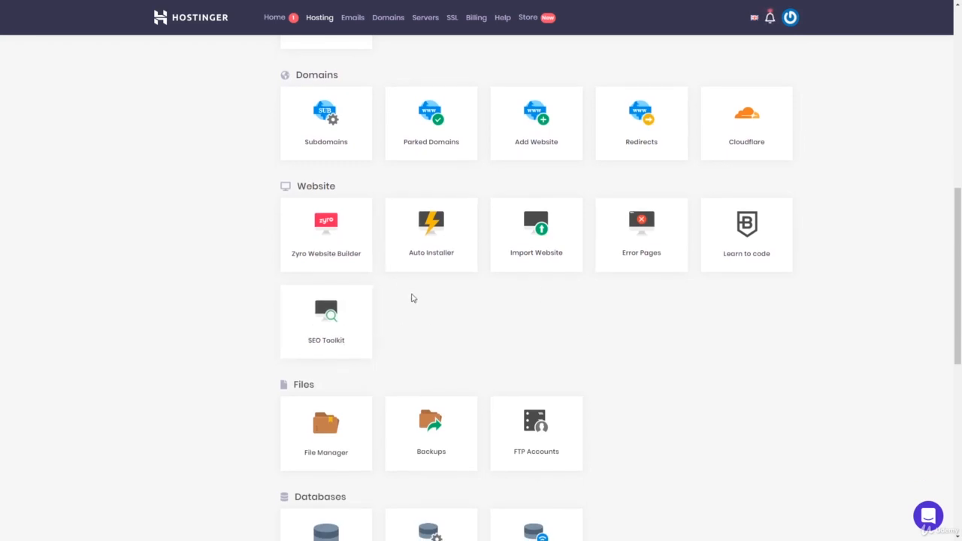
pyautogui.click(437, 261)
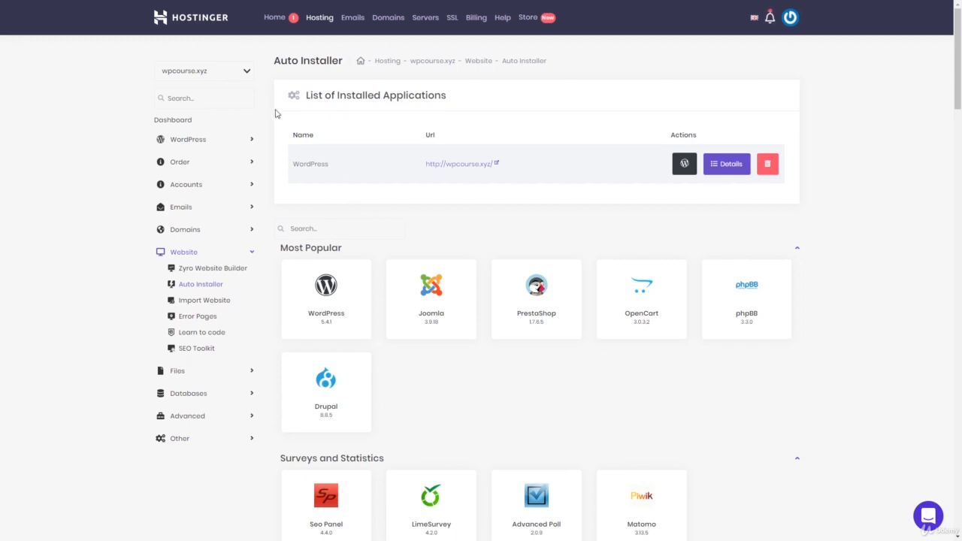
# - Examine the WordPress installation form for gokuplanet.com in the Auto Installer and cancel it
pyautogui.click(247, 70)
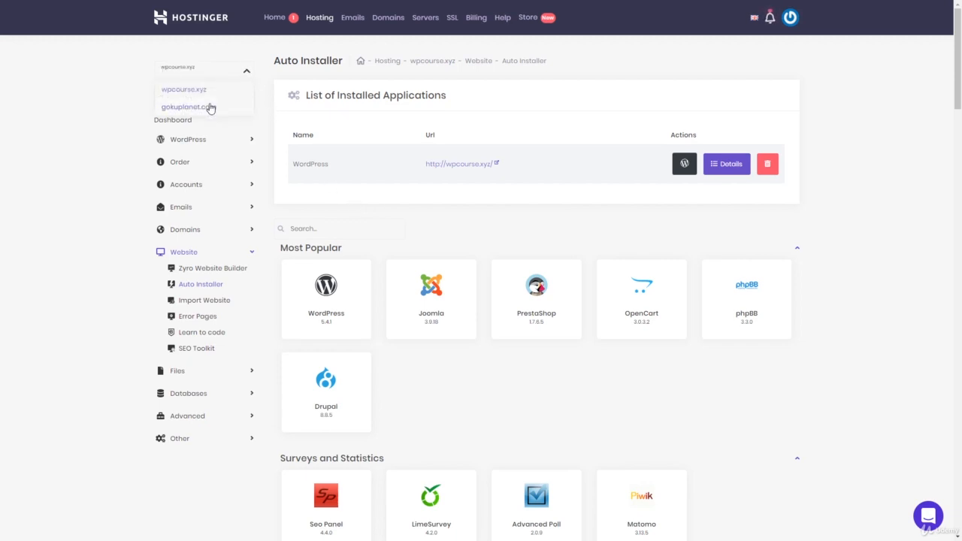
pyautogui.click(211, 106)
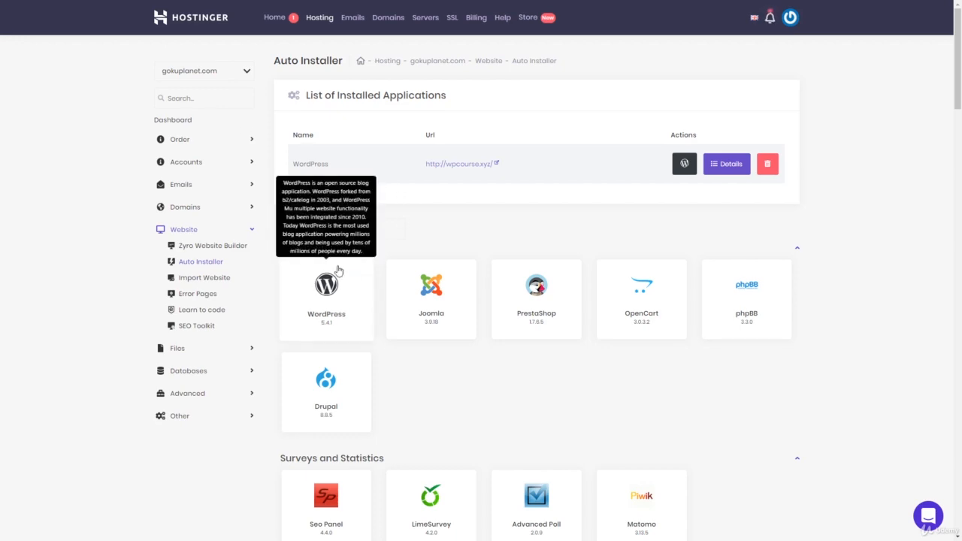
pyautogui.click(336, 299)
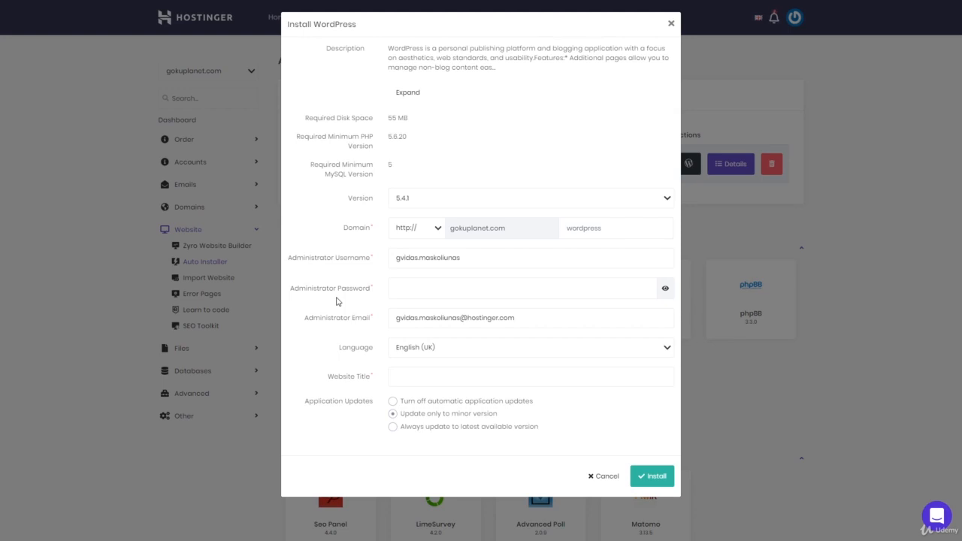
pyautogui.click(591, 477)
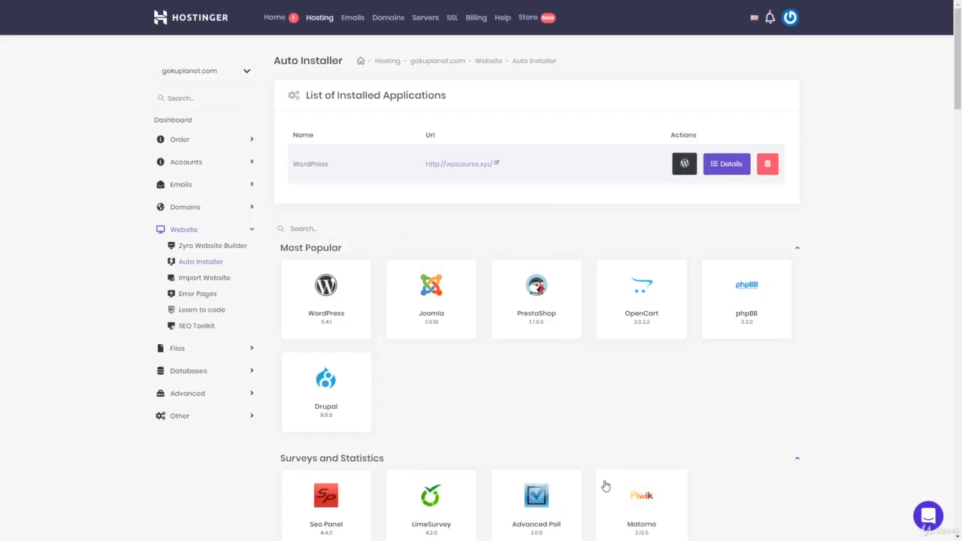
# - Switch the managed site back to wpcourse.xyz and return to its hosting overview
pyautogui.click(246, 72)
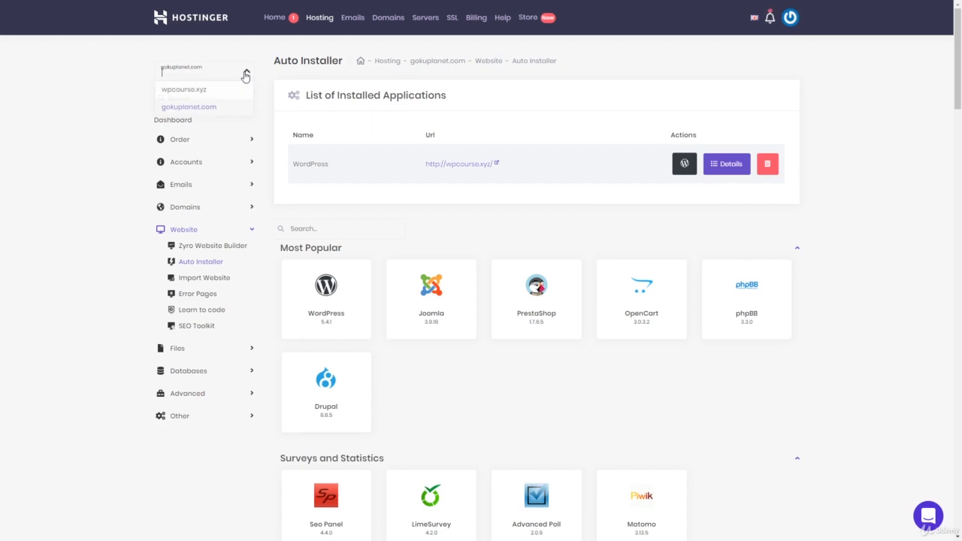
pyautogui.click(203, 91)
pyautogui.click(178, 121)
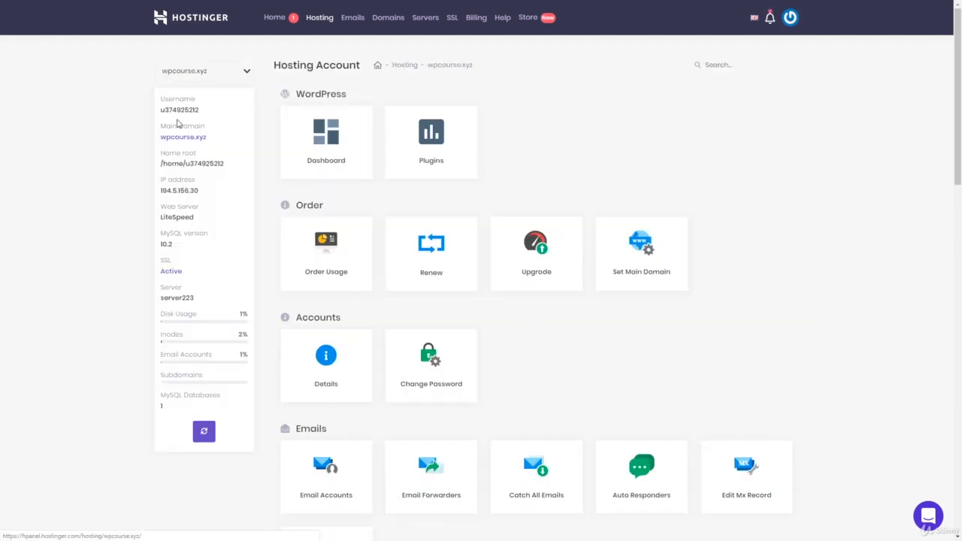
# - Open the File Manager and view the contents of the public_html folder
pyautogui.scroll(-8, 593, 286)
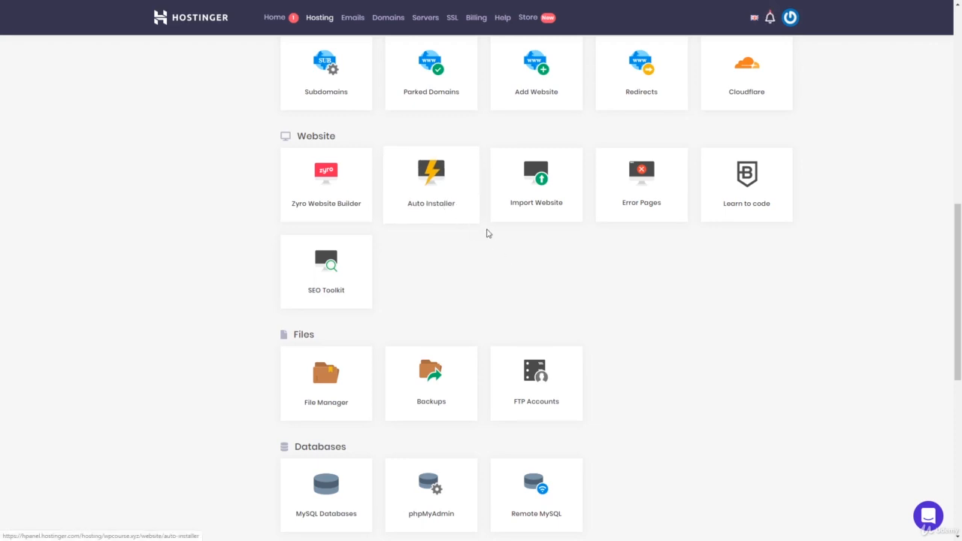
pyautogui.scroll(-1, 503, 262)
pyautogui.scroll(-1, 503, 262)
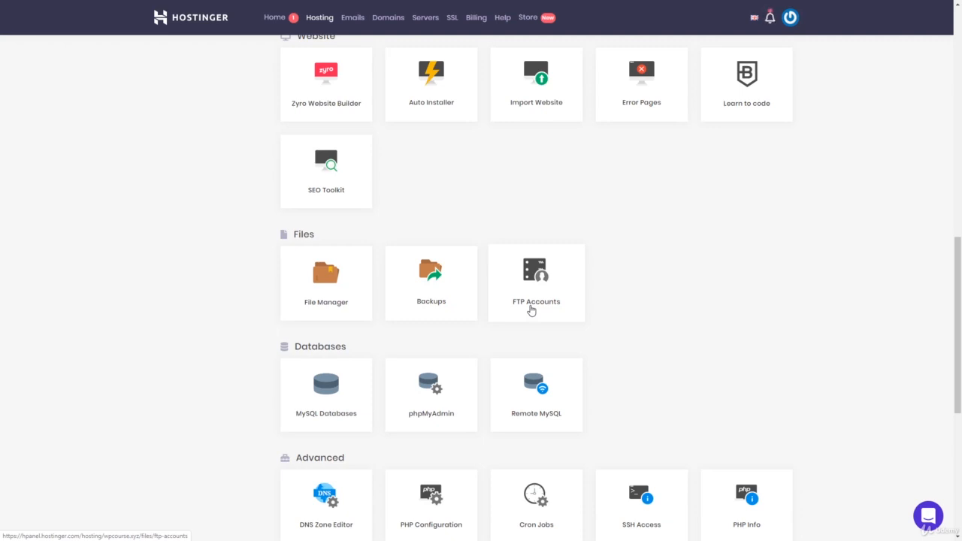
pyautogui.click(326, 284)
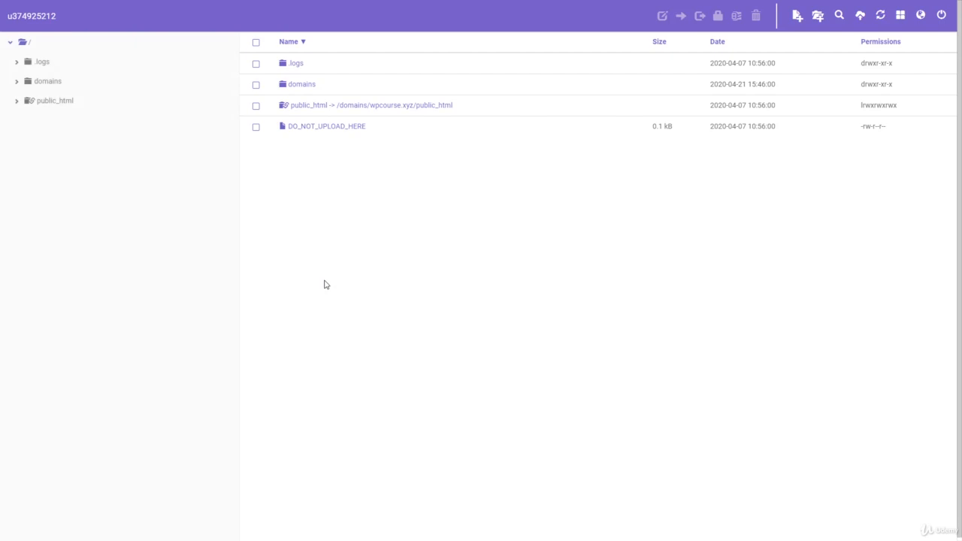
pyautogui.click(329, 106)
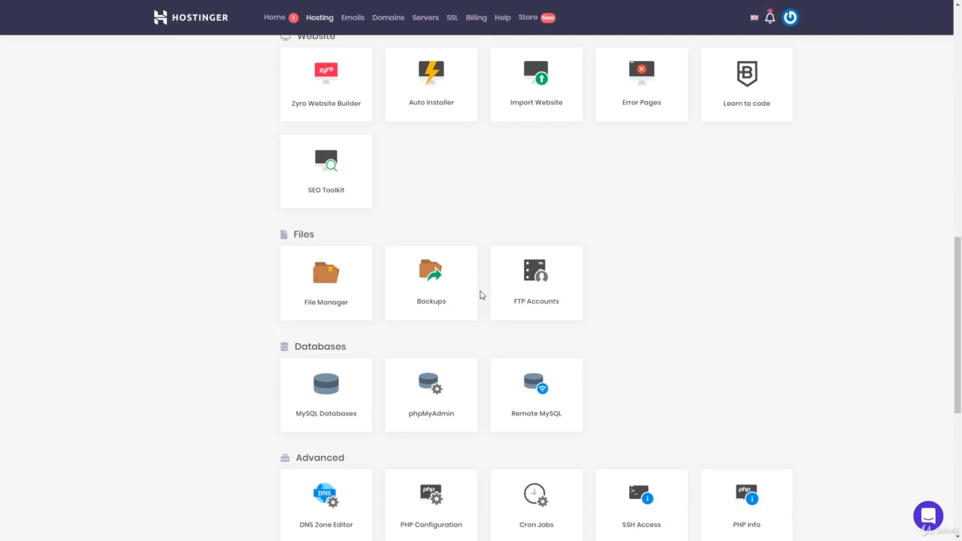
# - Show the management actions for the existing MySQL database and return to the hosting overview
pyautogui.scroll(-1, 485, 319)
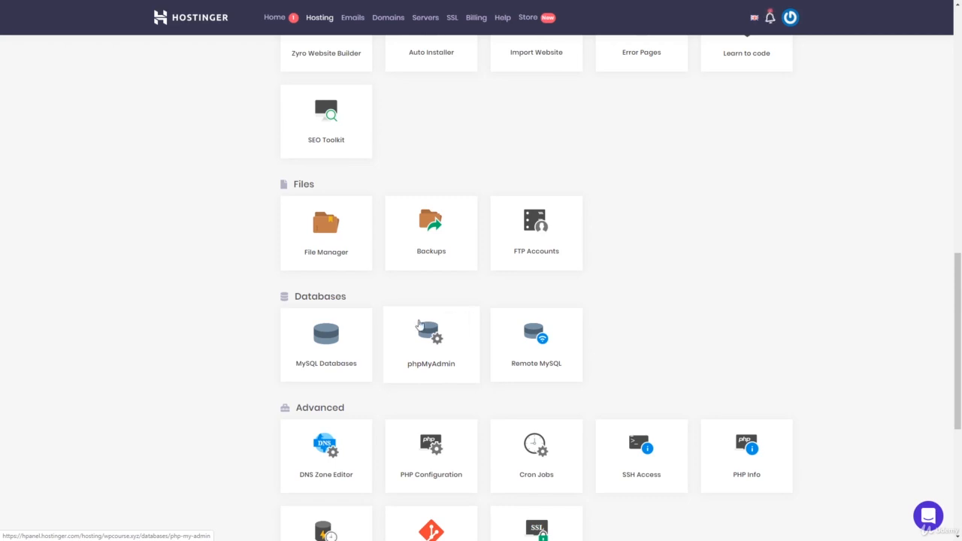
pyautogui.click(333, 354)
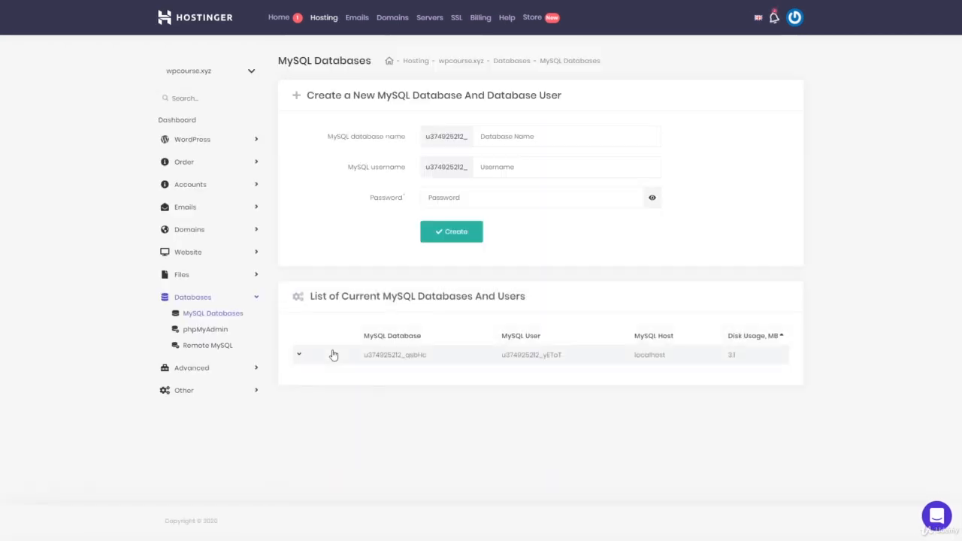
pyautogui.click(412, 359)
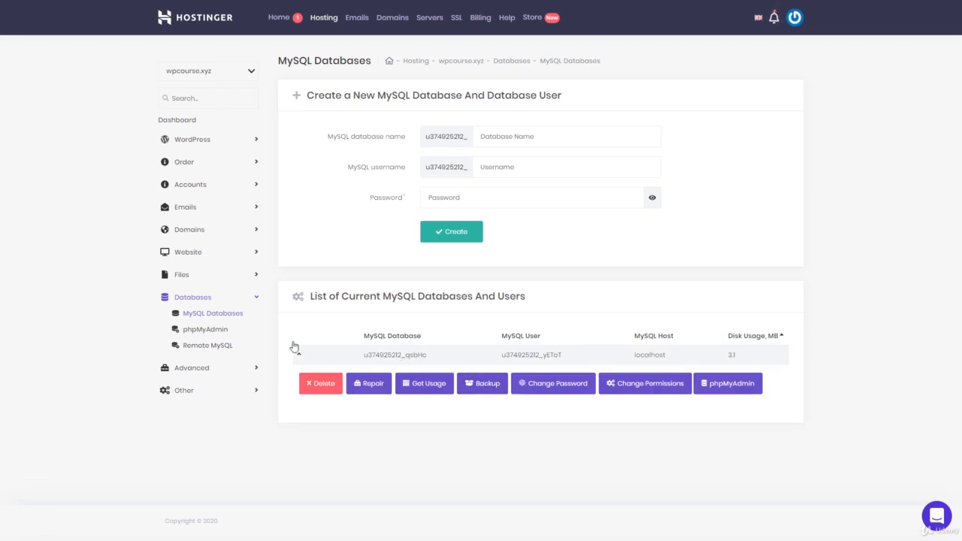
pyautogui.click(187, 121)
# - Open the phpMyAdmin page and enter phpMyAdmin for the site's database
pyautogui.scroll(-7, 421, 314)
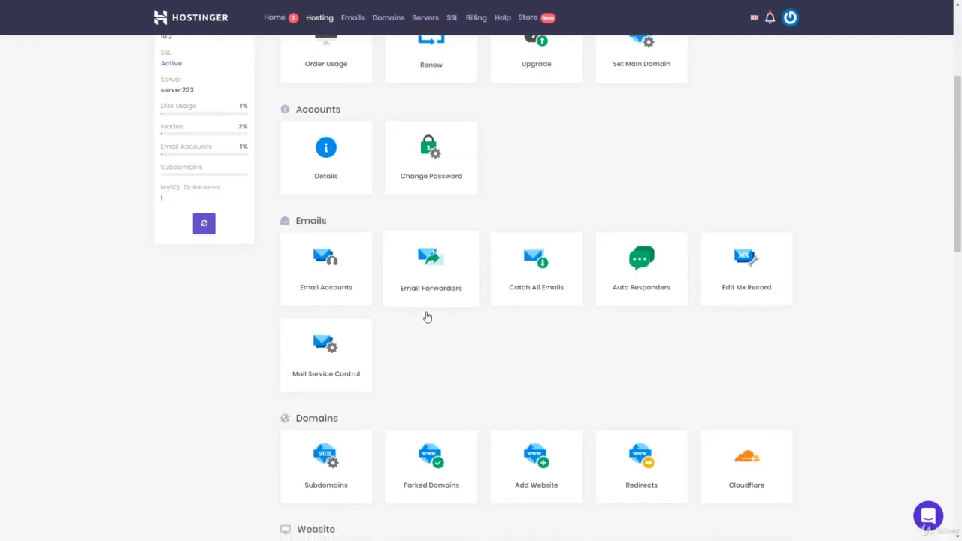
pyautogui.scroll(-3, 428, 316)
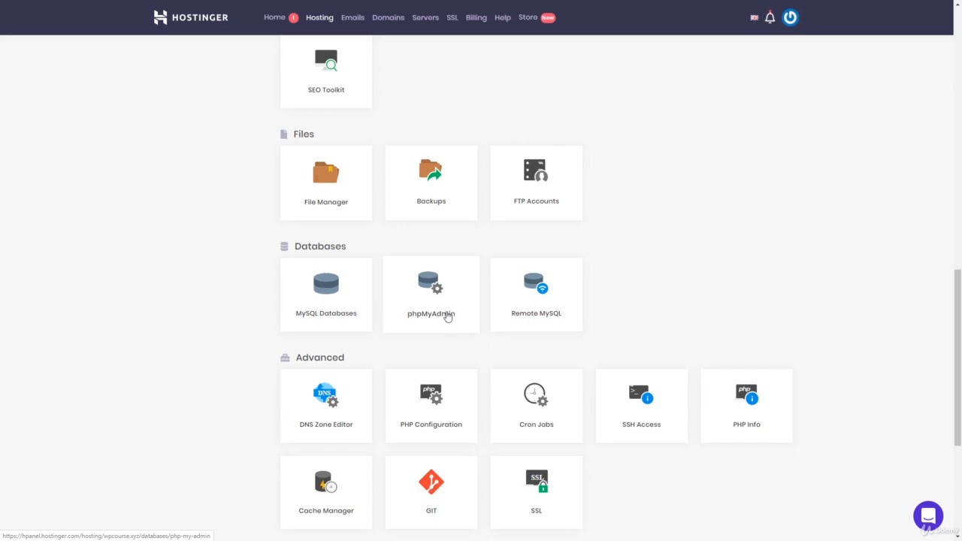
pyautogui.click(447, 316)
pyautogui.click(734, 200)
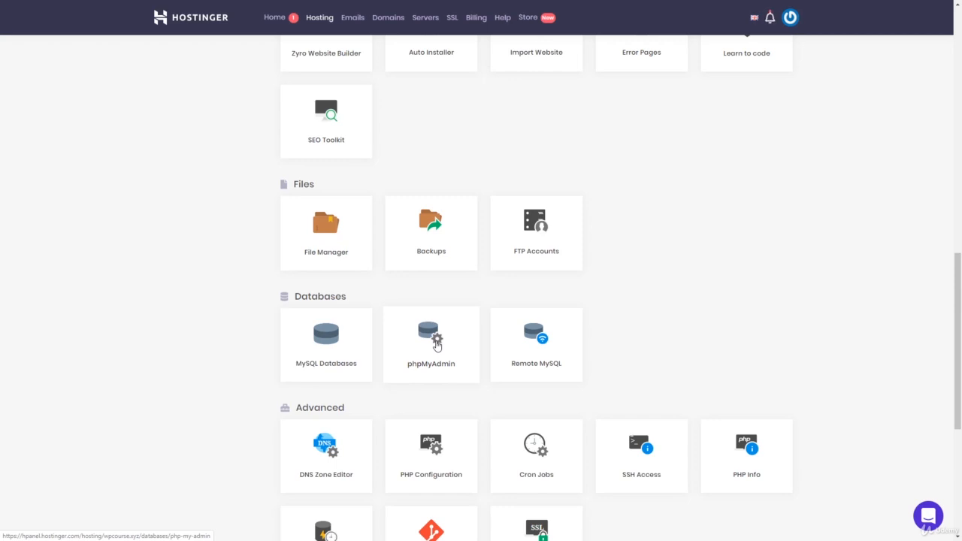
# - Examine the PHP version settings in PHP Configuration and return to the hosting overview
pyautogui.scroll(-2, 437, 345)
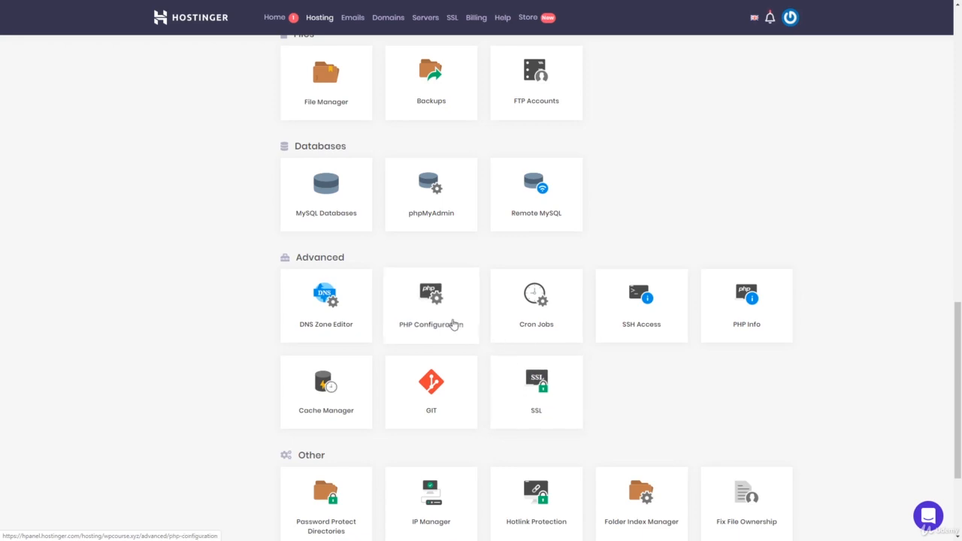
pyautogui.click(441, 322)
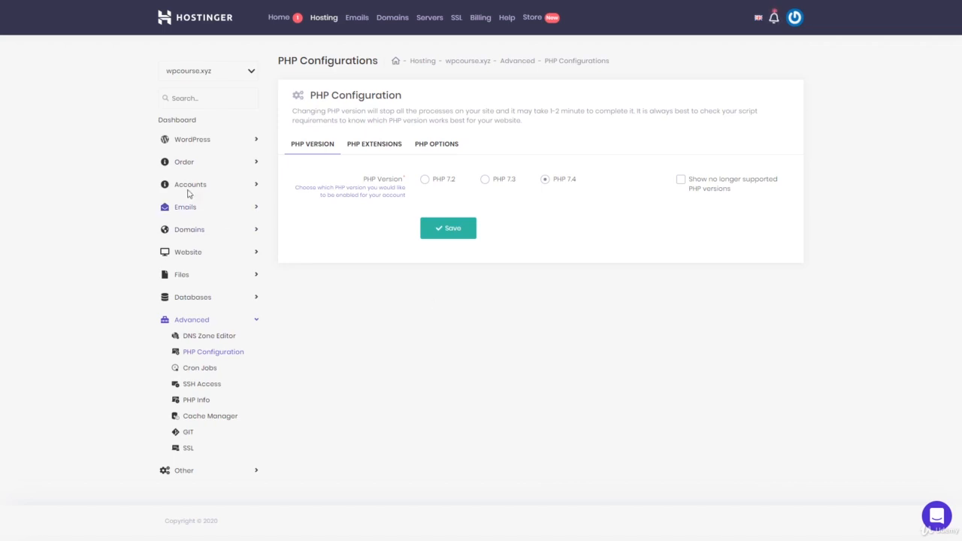
pyautogui.click(191, 121)
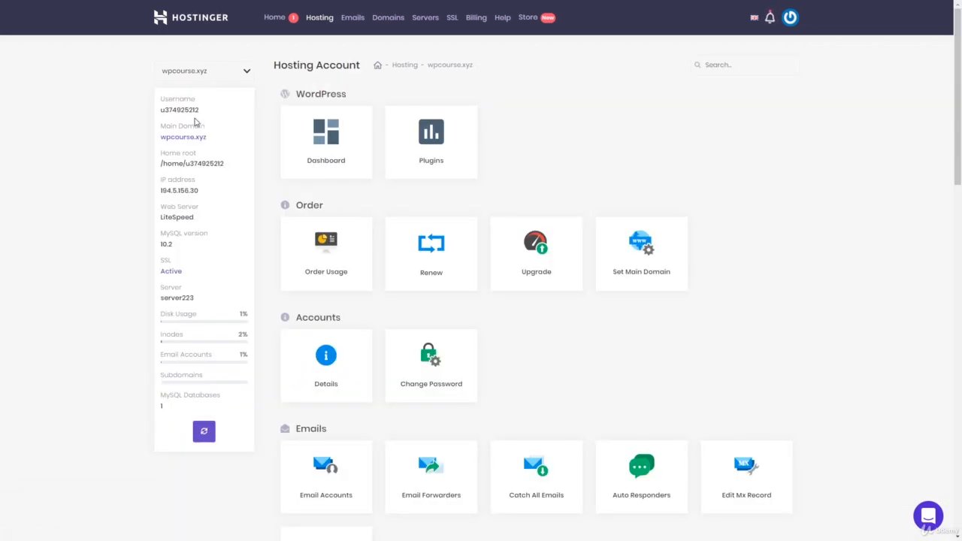
# - Review the tools in the Advanced and Other sections of the hosting overview
pyautogui.scroll(-10, 527, 260)
pyautogui.scroll(-2, 526, 253)
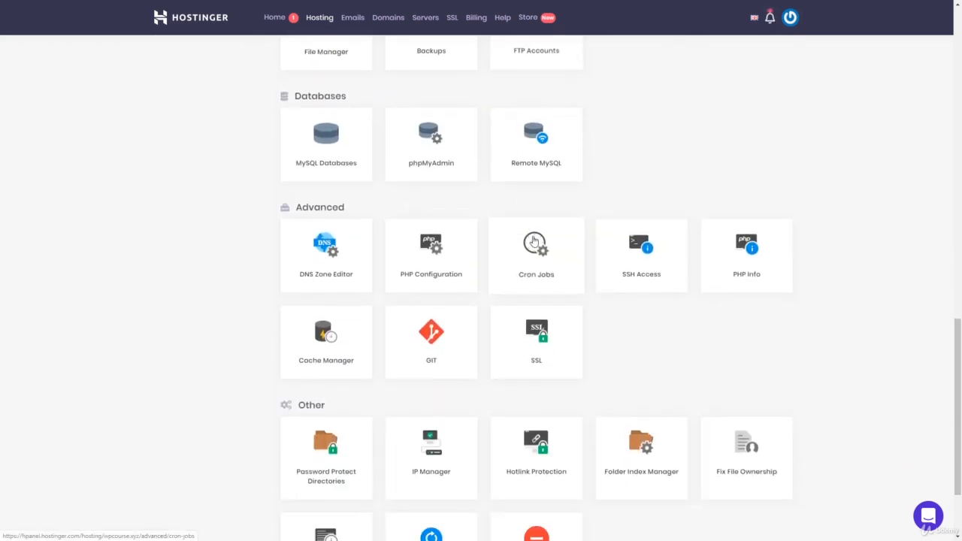
pyautogui.scroll(-2, 539, 225)
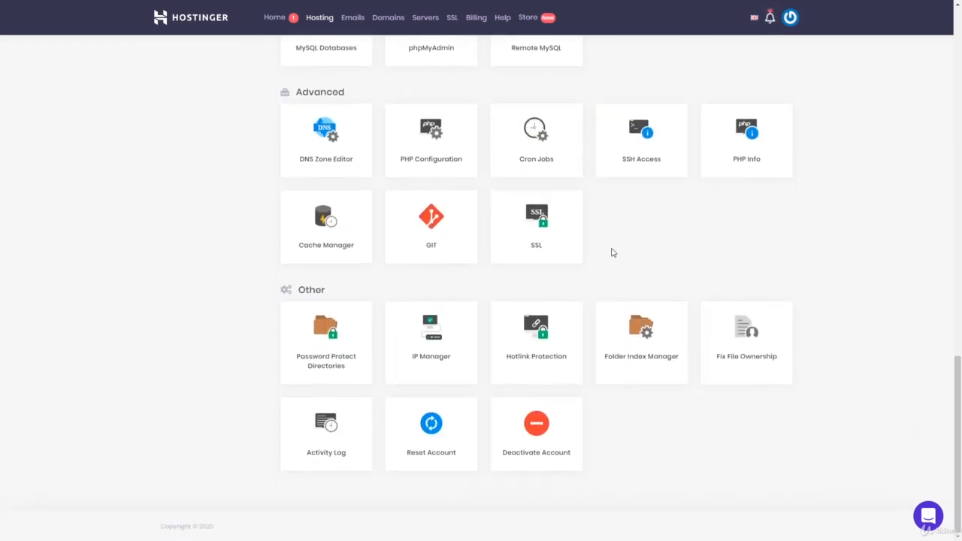